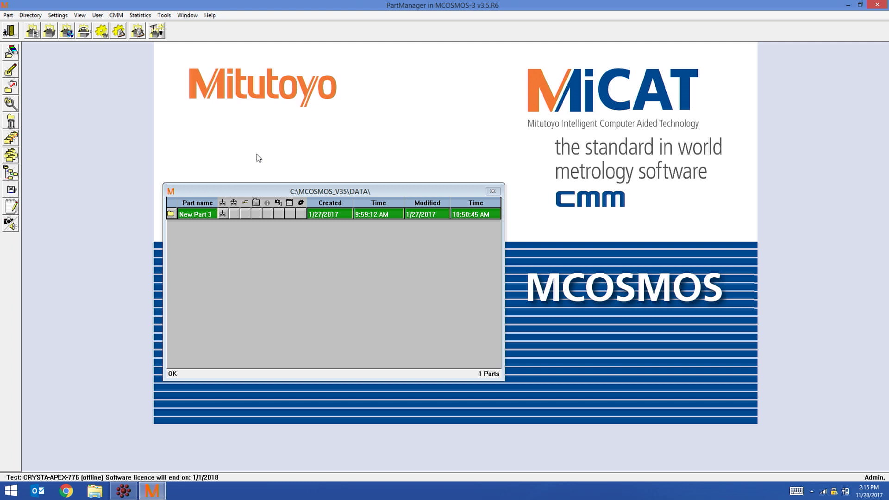
Repeat-run New Part 3 with sublot 12345 to get the X, Y and Z position results
click(66, 36)
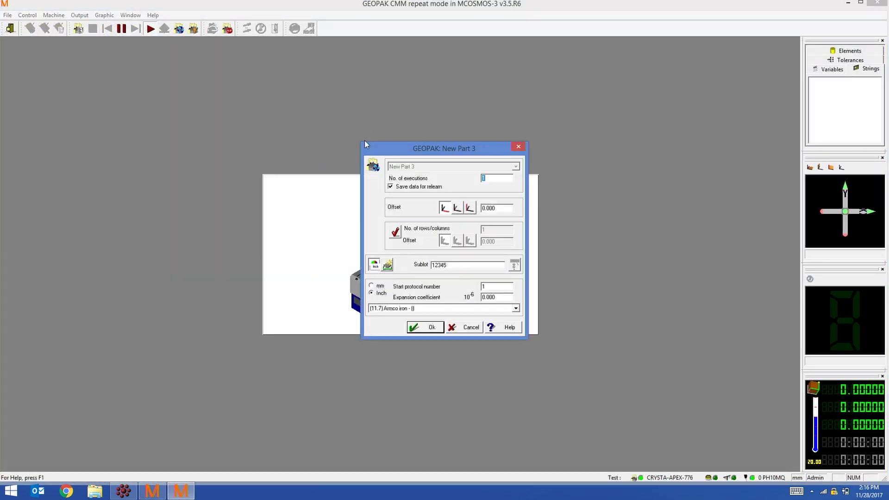
drag(451, 266, 424, 267)
click(430, 327)
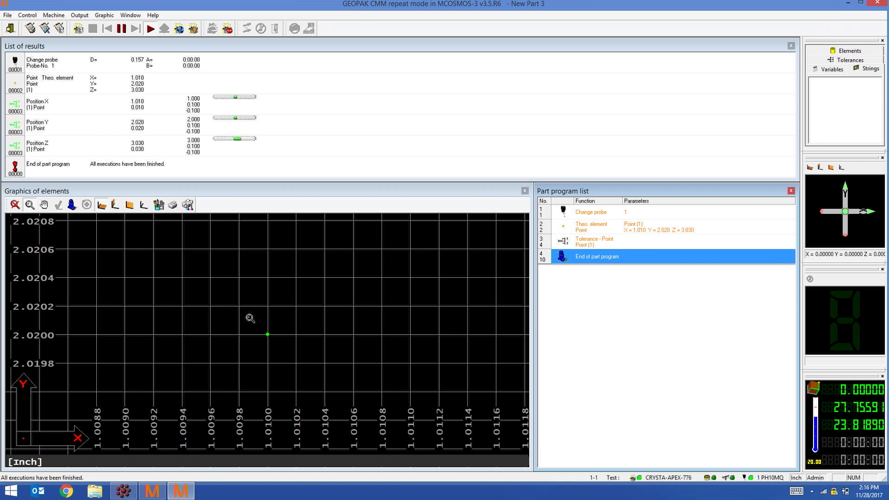
Check in MeasurLink that the observation's traceability lists only Operator and Sublot 12345, then return to MCOSMOS
click(128, 491)
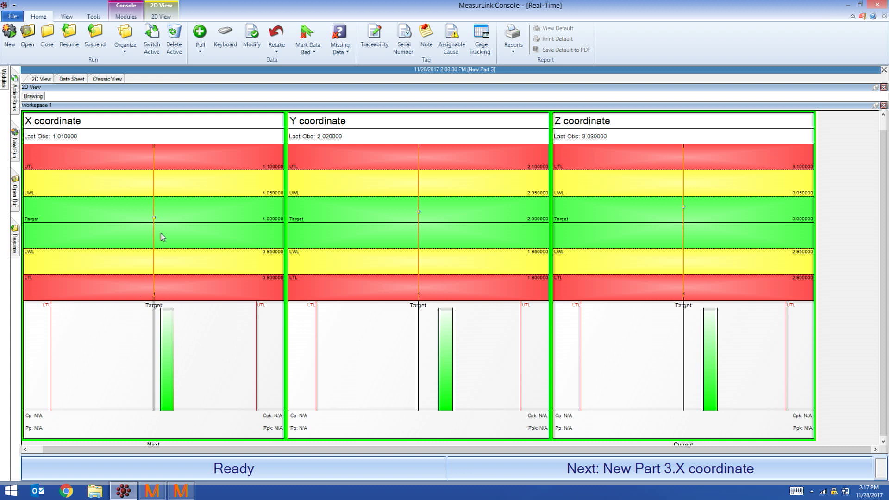
click(378, 35)
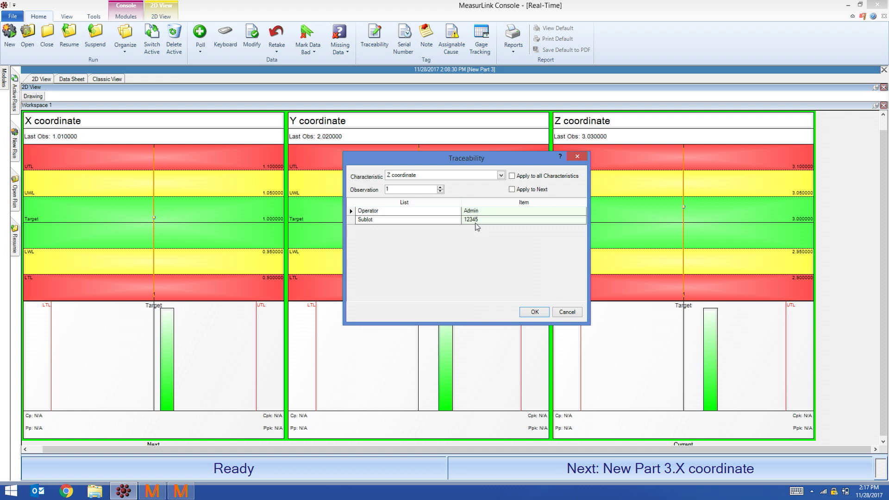
click(564, 318)
click(150, 491)
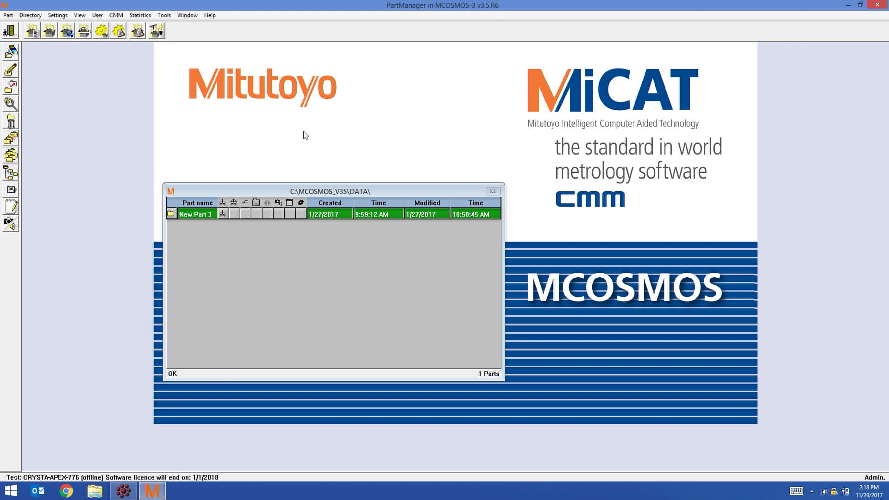
click(58, 16)
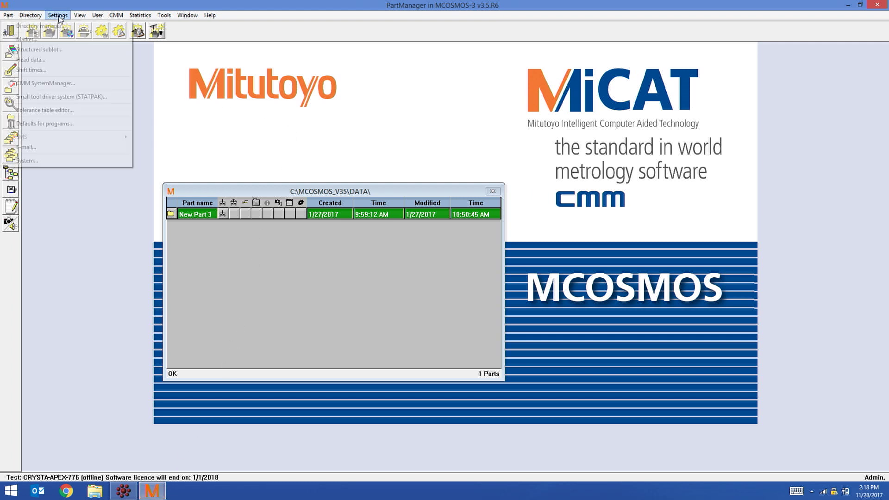
Add structured sublot field Machine, abbreviation MC, spanning positions 1 to 2
click(62, 51)
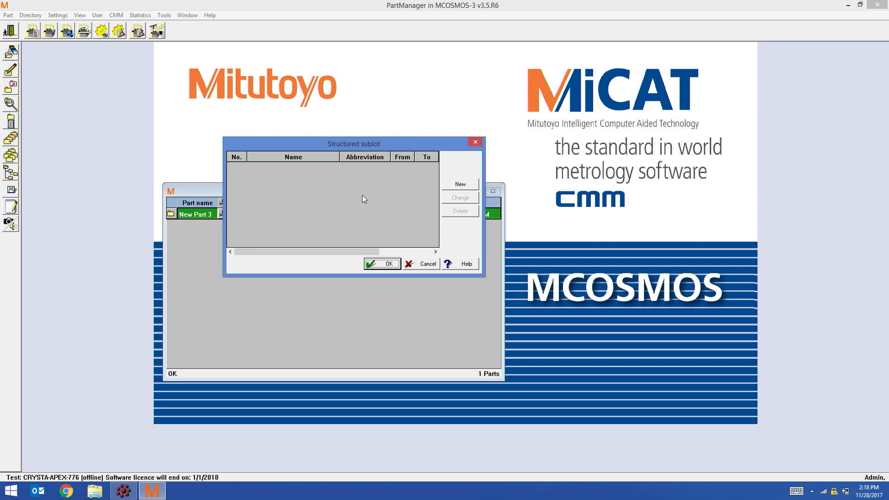
click(450, 186)
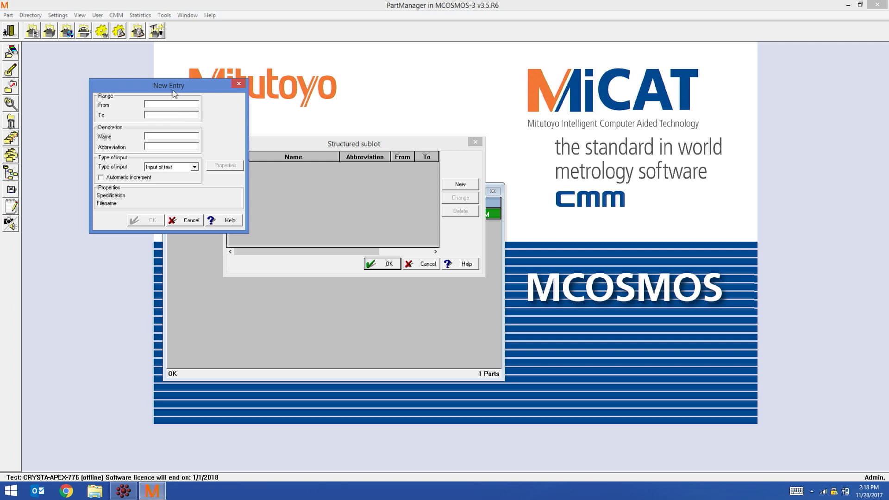
text(1)
text(2)
click(162, 137)
text(Machine)
click(151, 150)
text(MC)
click(133, 222)
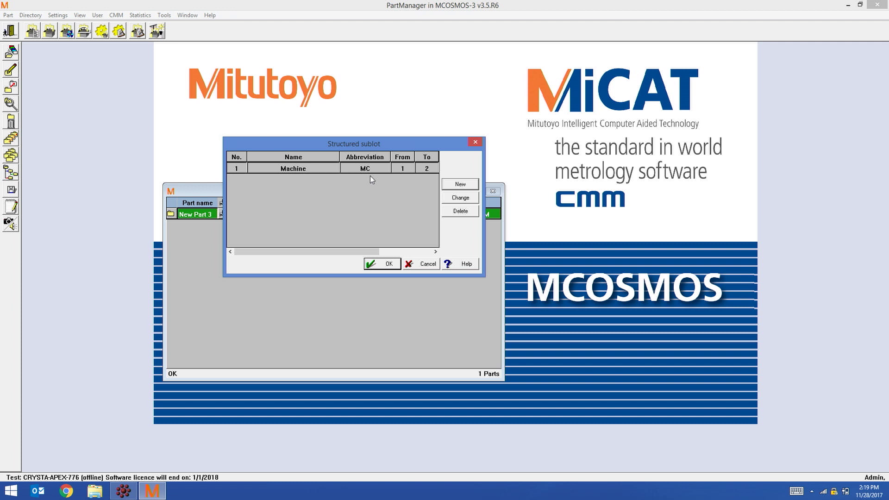
Add structured sublot field Pallet, abbreviation PT, at position 3 (from 3 to 3)
click(461, 187)
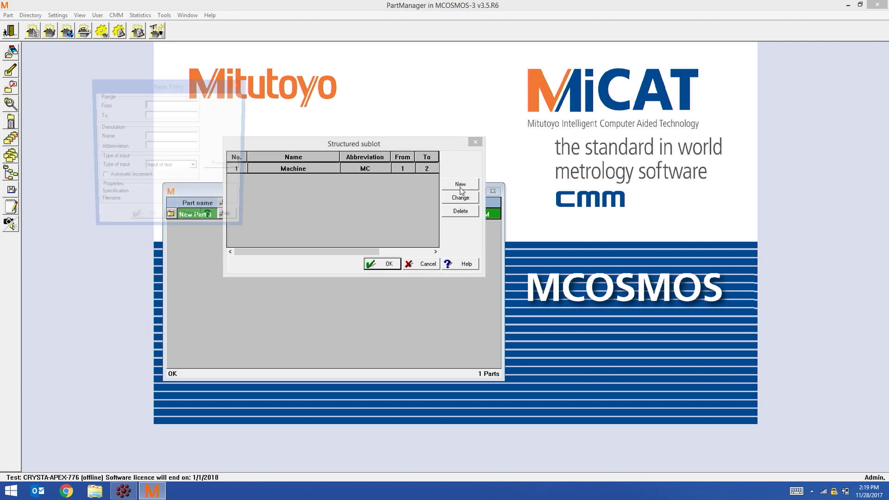
text(3)
click(192, 115)
text(3)
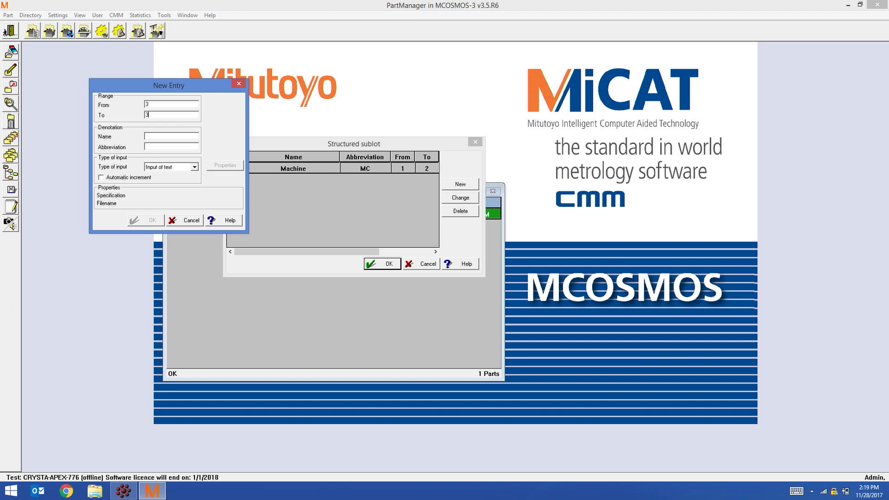
click(192, 135)
text(Pallet)
click(190, 146)
text(PT)
click(140, 222)
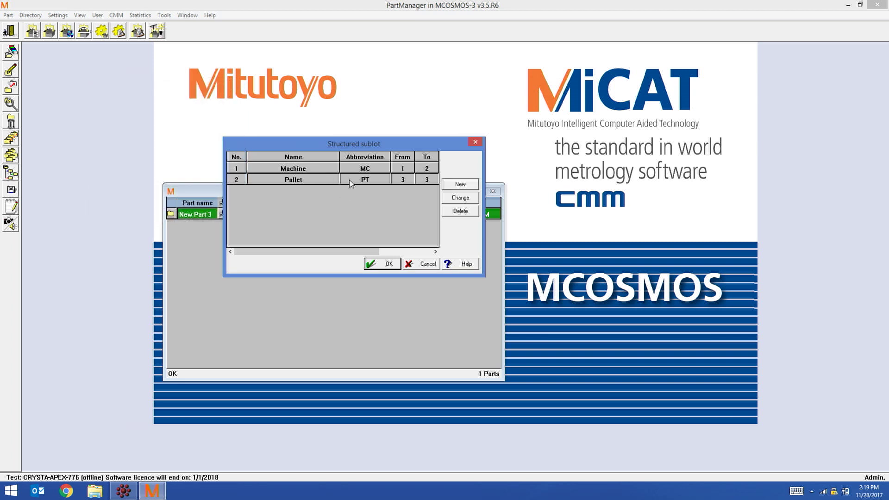
Add field Fixture, abbreviation FX, for positions 4 to 5, and save the structured sublot definition
click(462, 185)
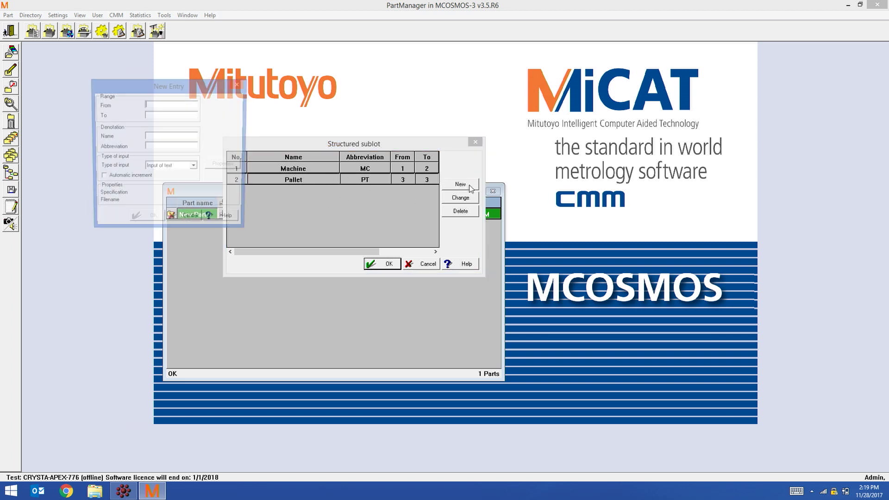
text(4)
click(163, 115)
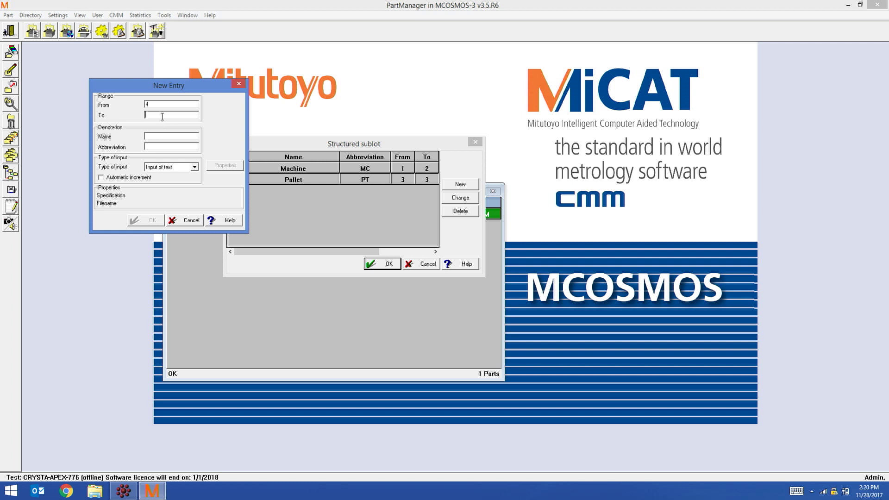
text(5)
click(164, 136)
text(Fixture)
click(151, 144)
text(FX)
click(144, 222)
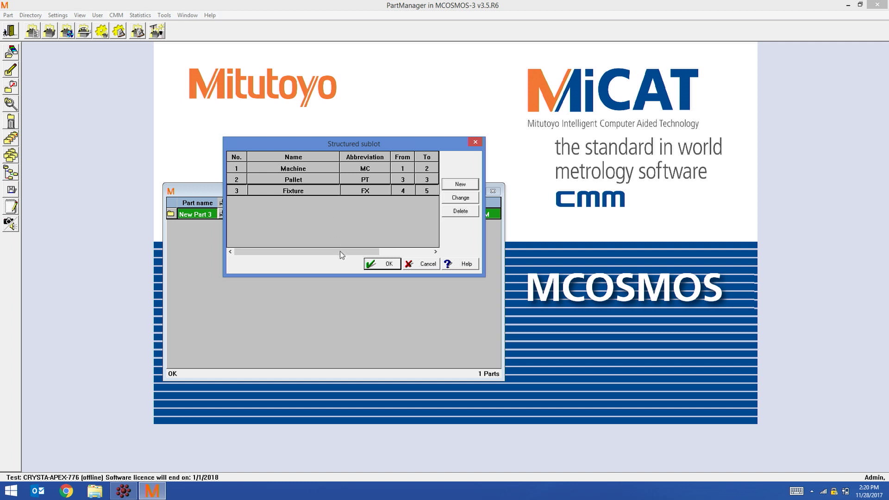
click(373, 266)
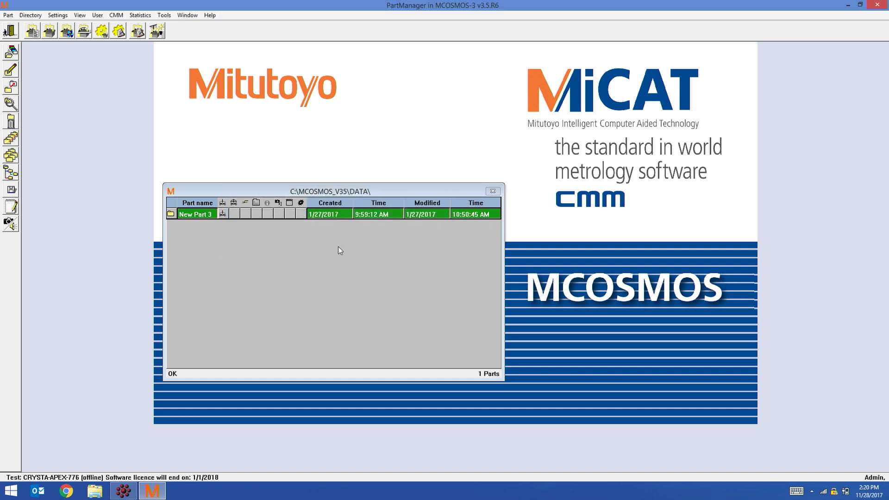
Repeat-run New Part 3 with Machine 12, Pallet 3 and Fixture 45, then switch to MeasurLink
click(72, 35)
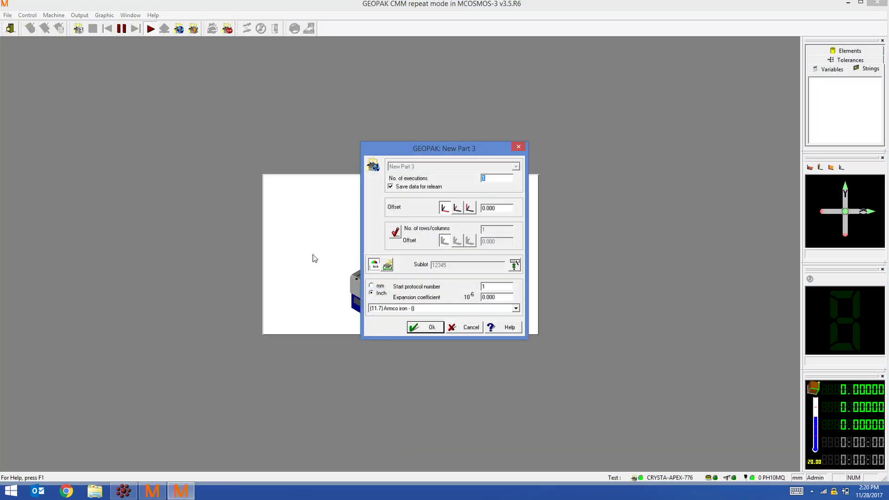
click(514, 266)
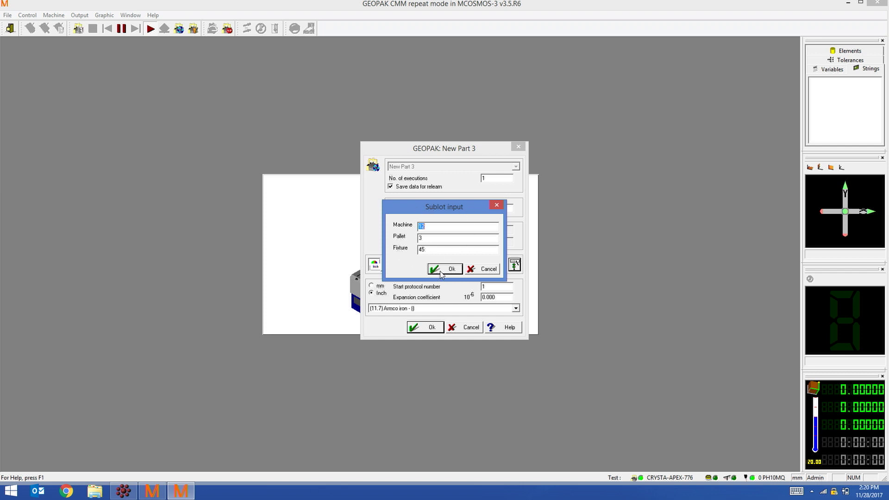
click(442, 270)
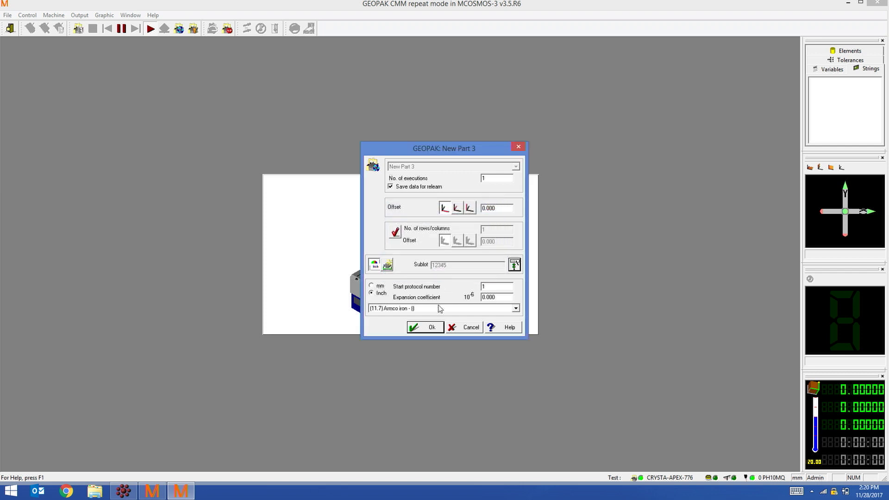
click(426, 330)
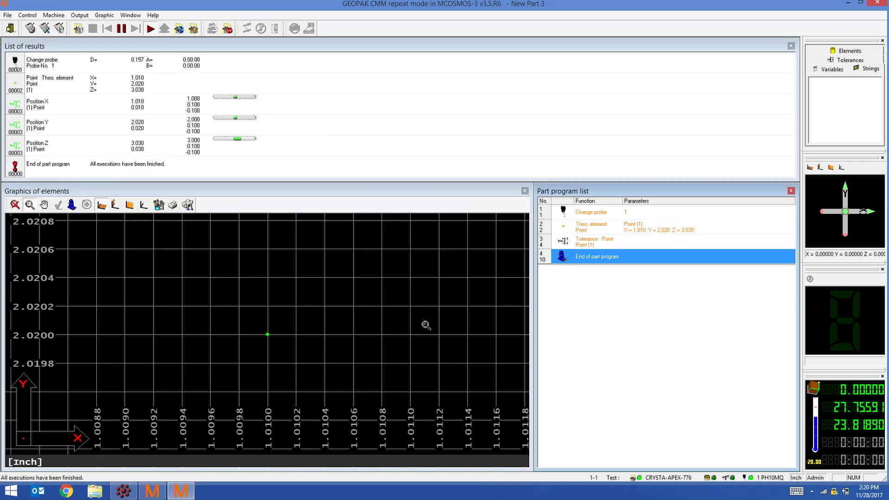
click(125, 492)
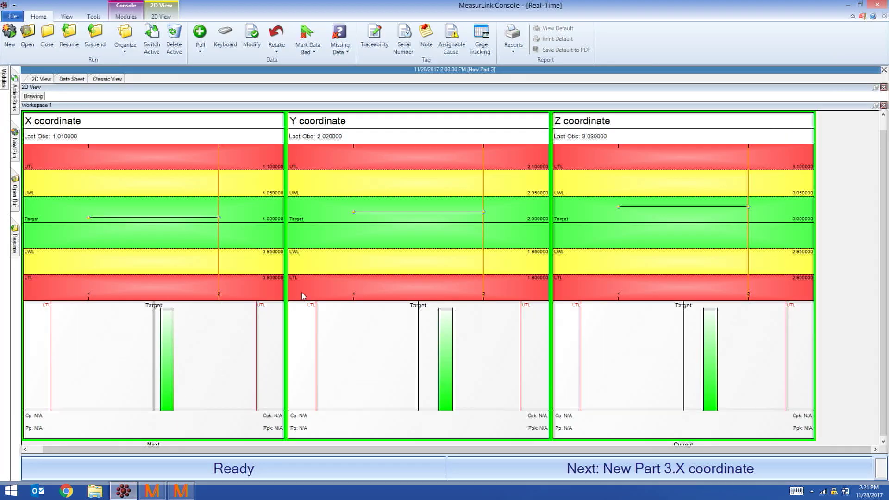
Show the new observation's traceability, which lists Machine 12, Pallet 3 and Fixture 45
click(369, 43)
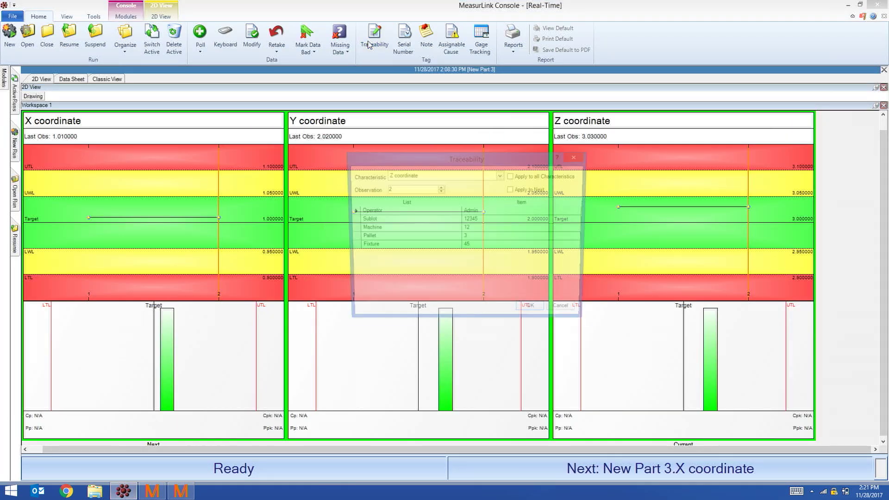